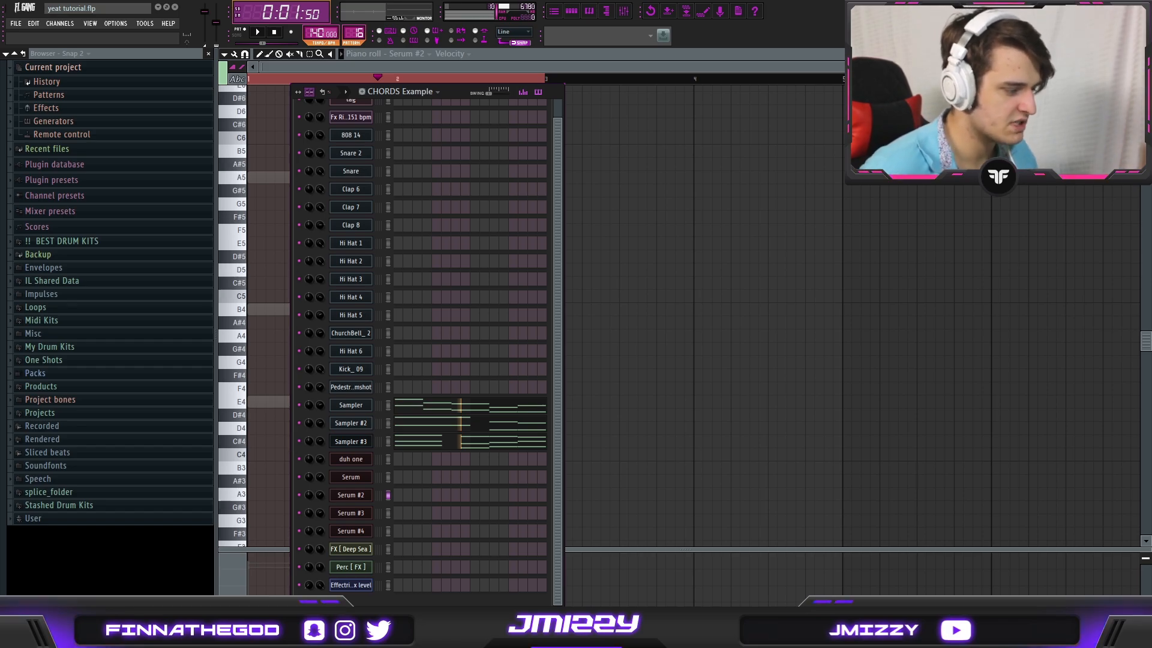
- Open the Sampler channel's notes in the piano roll and look over its chord progression
{"action": "left_click", "coordinate": [407, 405]}
{"action": "scroll", "coordinate": [372, 234], "scroll_direction": "up", "scroll_amount": 4}
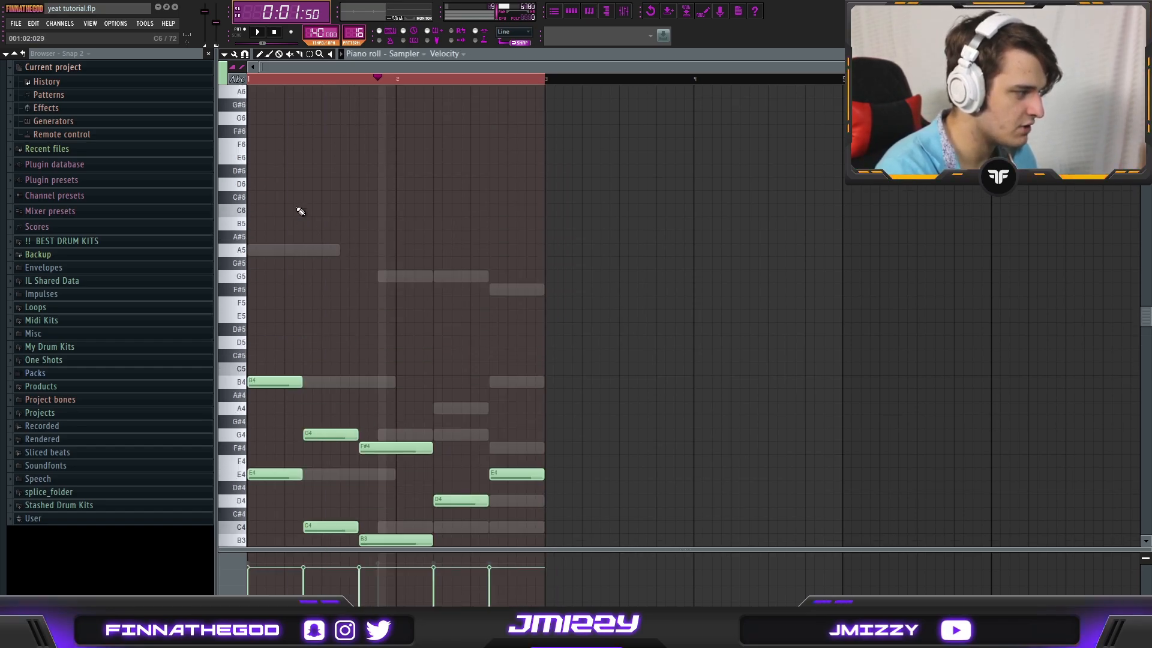
{"action": "scroll", "coordinate": [318, 180], "scroll_direction": "up", "scroll_amount": 3}
{"action": "scroll", "coordinate": [312, 245], "scroll_direction": "down", "scroll_amount": 7}
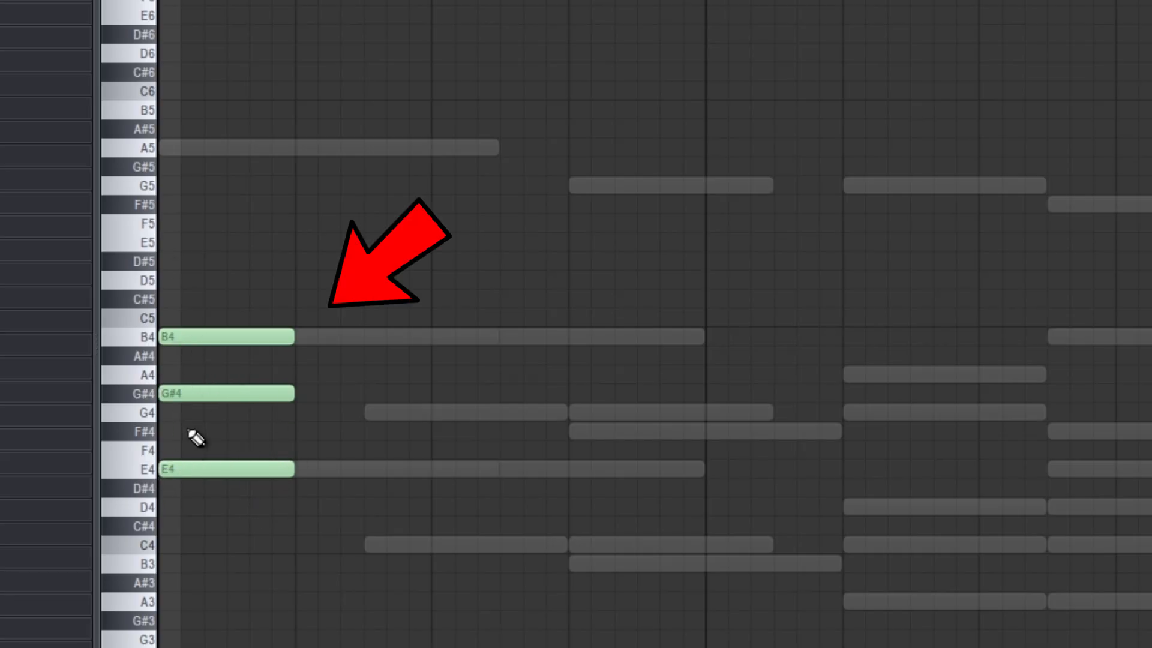
- Replace the G#4 note in Sampler #3's first chord with F#4, between E4 and B4
{"action": "right_click", "coordinate": [216, 393]}
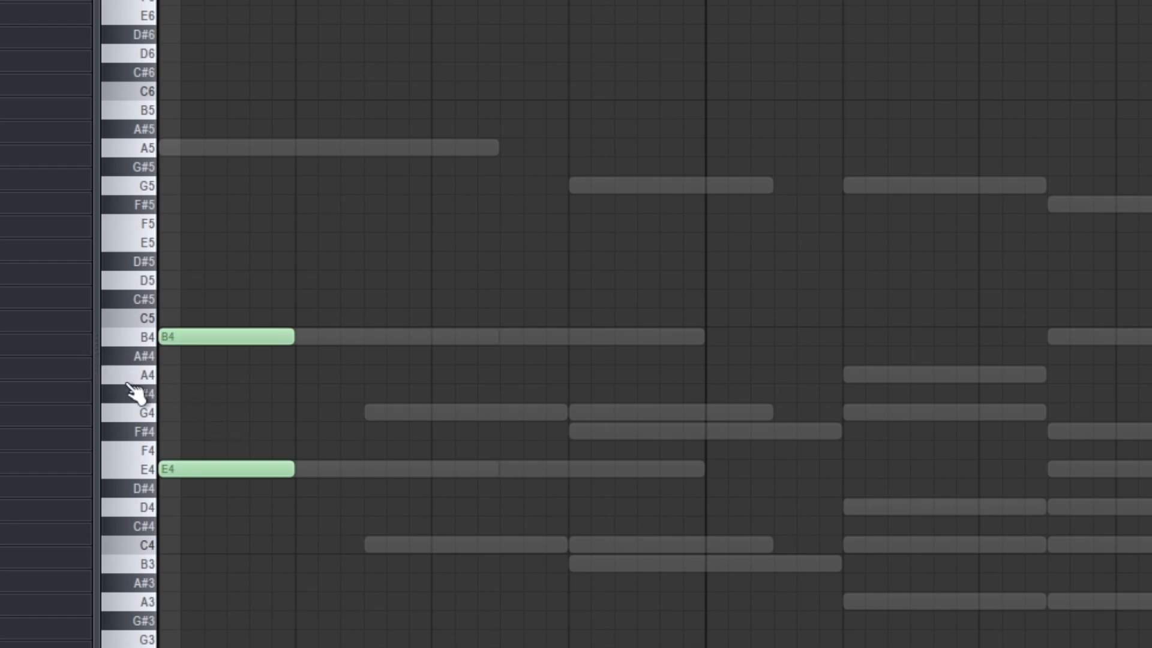
{"action": "left_click", "coordinate": [180, 375]}
{"action": "left_click", "coordinate": [180, 431]}
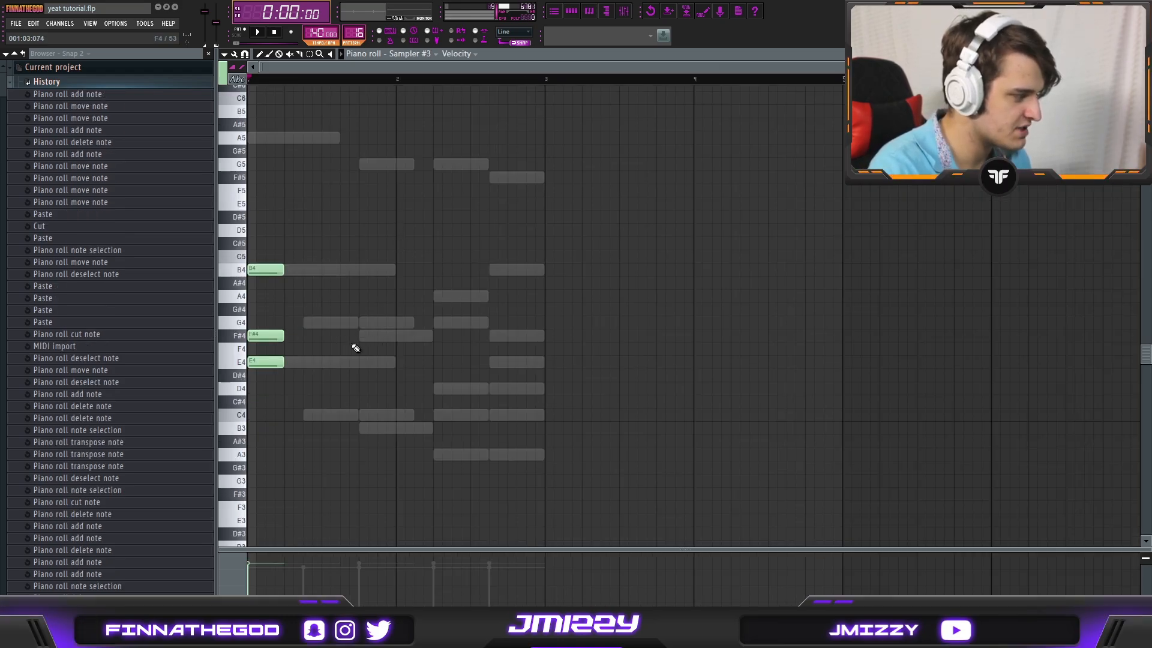
- Raise the first chord's F#4 and B4 notes by one octave each in Sampler #3
{"action": "left_click", "coordinate": [252, 333]}
{"action": "key", "text": "ctrl+Up"}
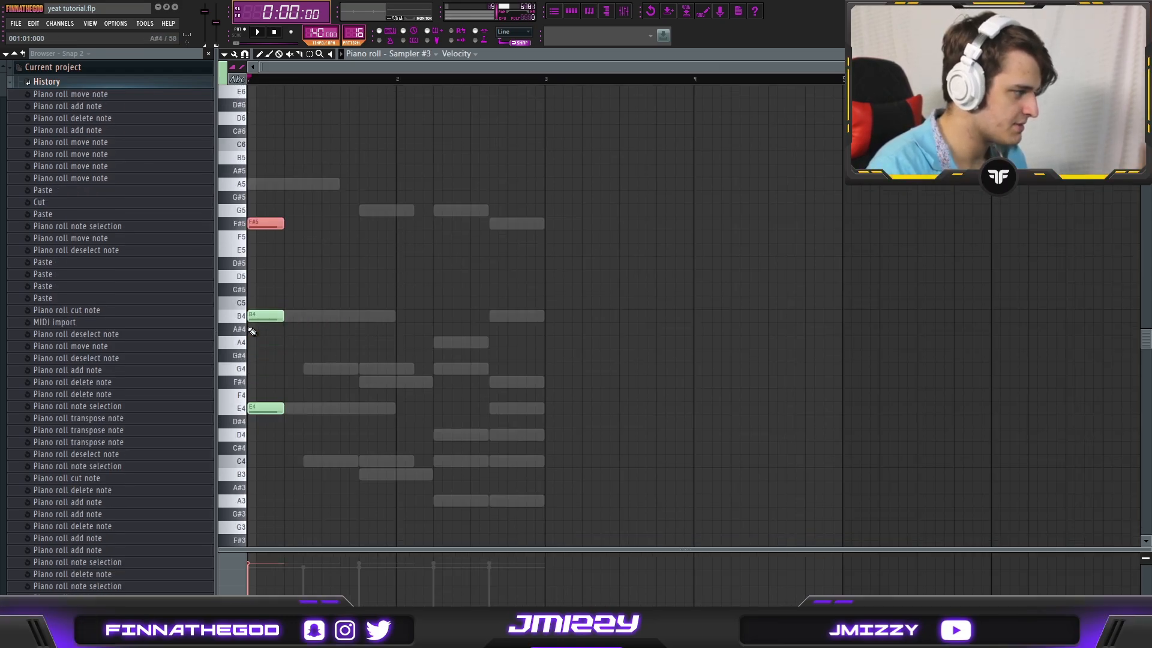
{"action": "left_click", "coordinate": [273, 311], "text": "ctrl"}
{"action": "key", "text": "ctrl+Up"}
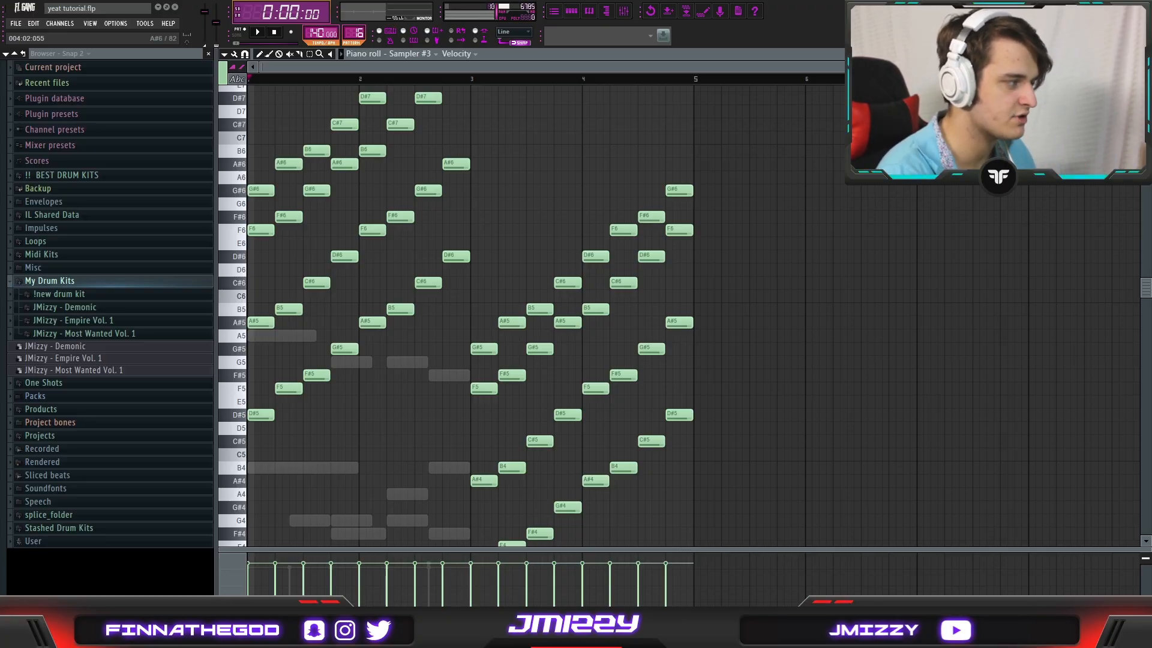
- Select the opening notes of Sampler #3's stacked pattern and delete two notes from the first chords
{"action": "left_click_drag", "start_coordinate": [305, 254], "coordinate": [249, 123]}
{"action": "scroll", "coordinate": [288, 245], "scroll_direction": "up", "scroll_amount": 2}
{"action": "right_click", "coordinate": [268, 269]}
{"action": "right_click", "coordinate": [278, 243]}
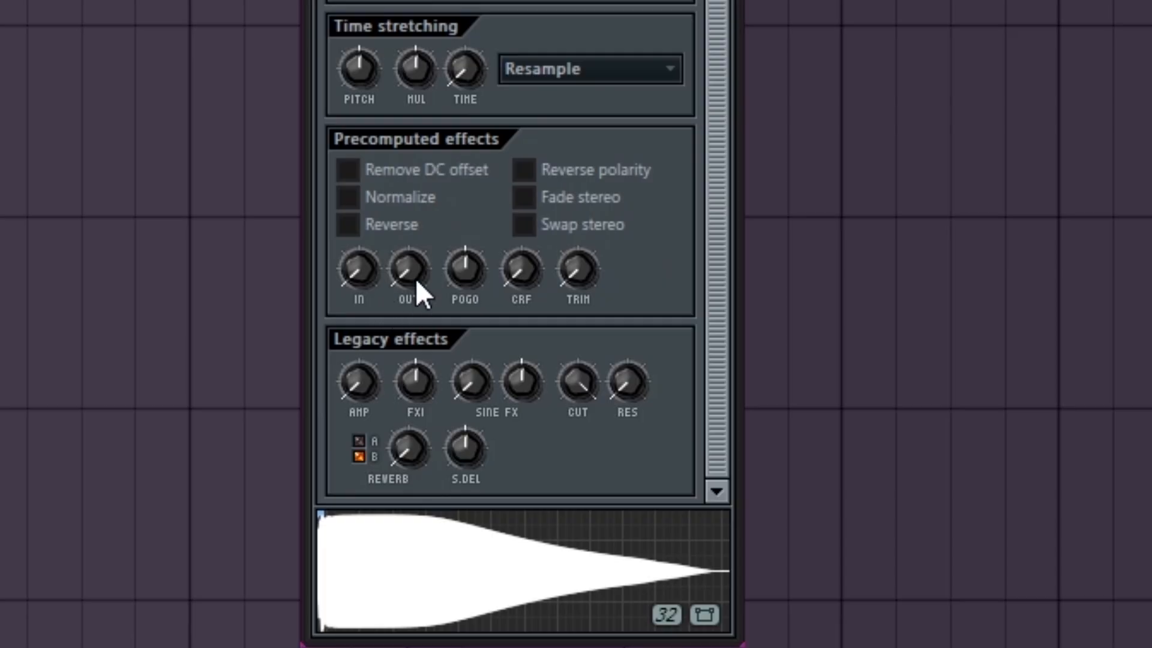
- Increase the OUT amount in the sample's precomputed effects
{"action": "left_click_drag", "start_coordinate": [416, 279], "coordinate": [415, 215]}
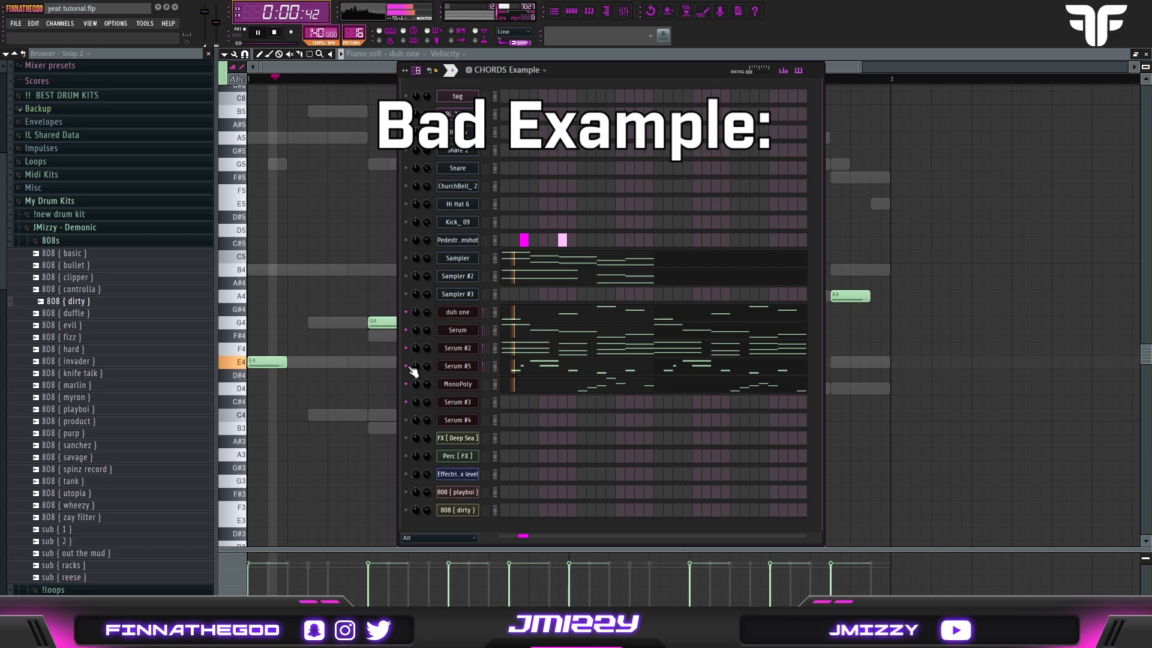
- Fill the Hi Hat 6 pattern so that every beat has three consecutive hits followed by a gap
{"action": "left_click", "coordinate": [497, 239]}
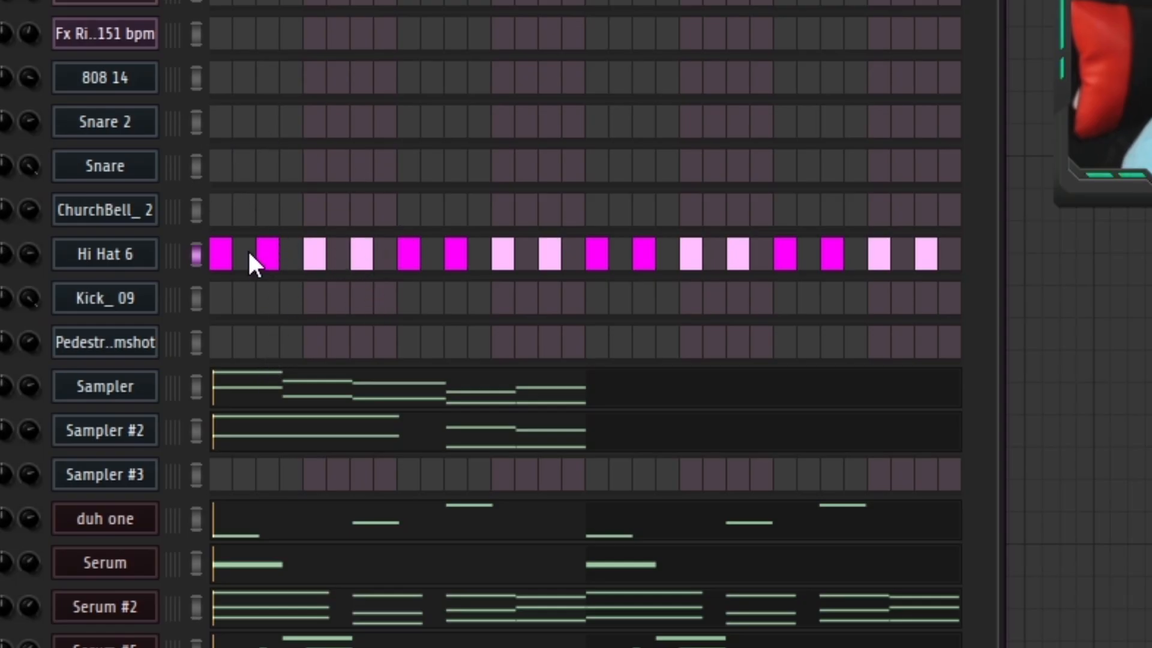
{"action": "left_click", "coordinate": [515, 204]}
{"action": "left_click", "coordinate": [431, 258]}
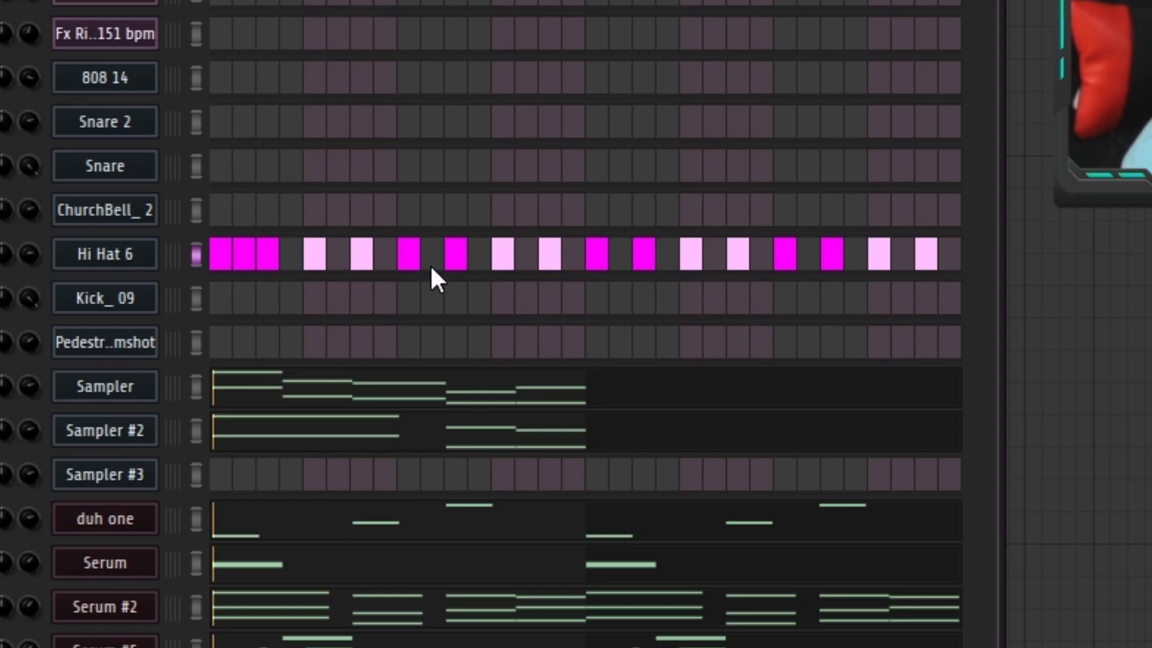
{"action": "left_click", "coordinate": [894, 252]}
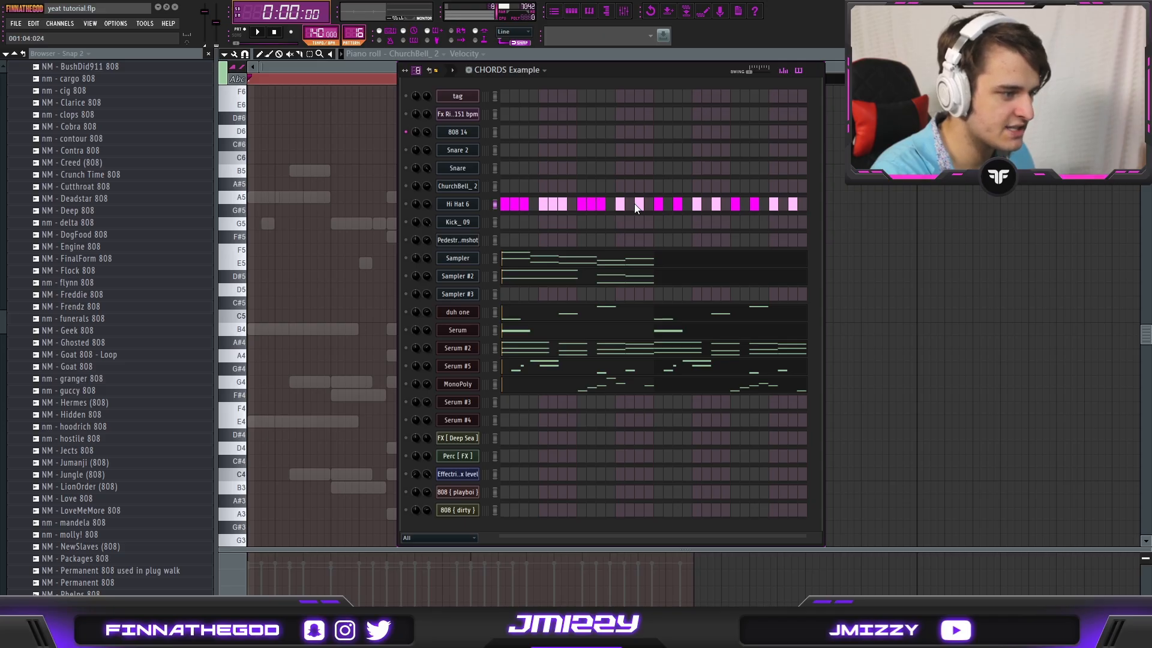
{"action": "left_click", "coordinate": [707, 204]}
{"action": "left_click", "coordinate": [746, 204]}
{"action": "left_click", "coordinate": [784, 204]}
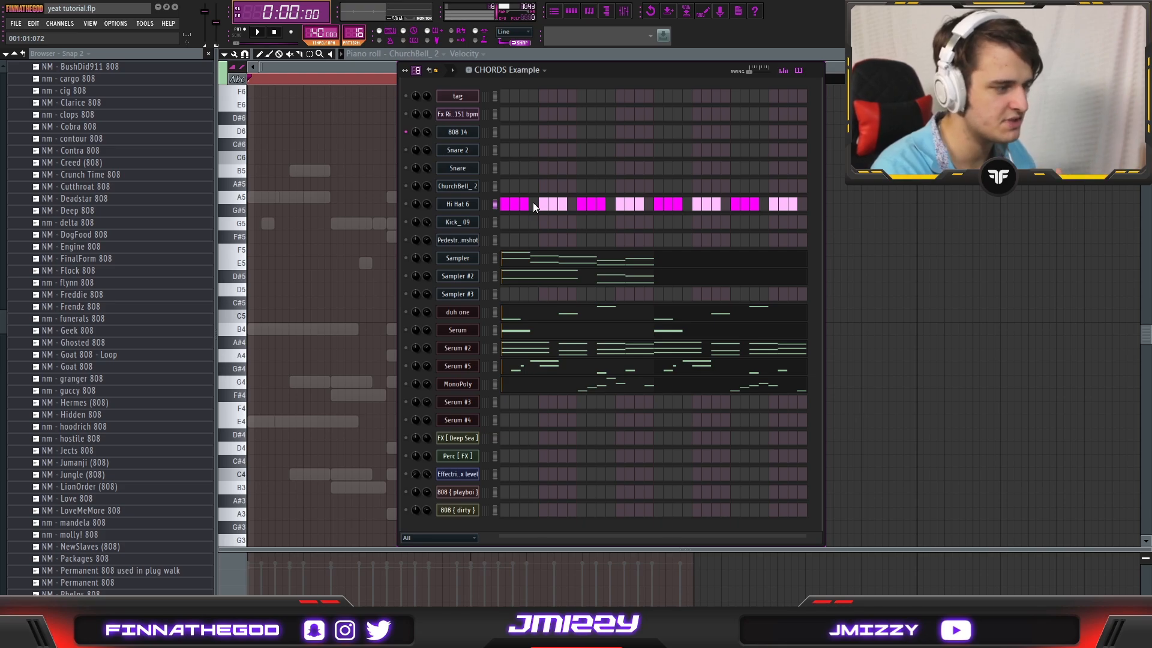
- Play the pattern and place ChurchBell_ 2 hits in it
{"action": "key", "text": "space"}
{"action": "left_click", "coordinate": [504, 186]}
{"action": "left_click", "coordinate": [620, 188]}
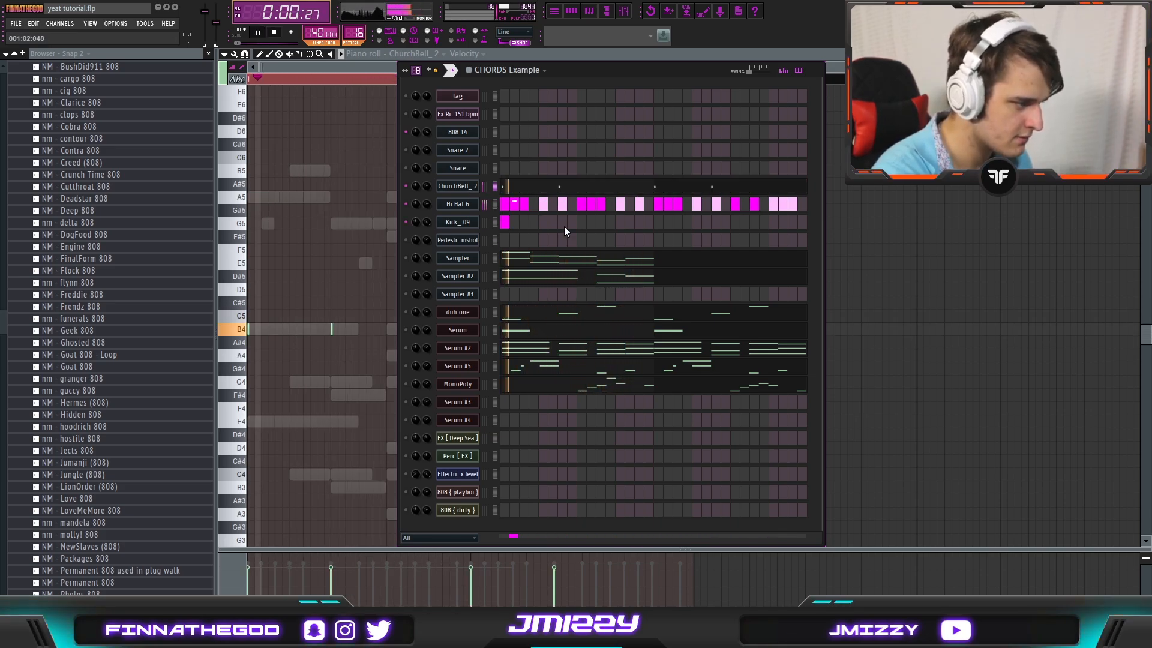
- Add Kick_ 09 hits on steps 13, 21 and 27
{"action": "left_click", "coordinate": [621, 223]}
{"action": "left_click", "coordinate": [697, 222]}
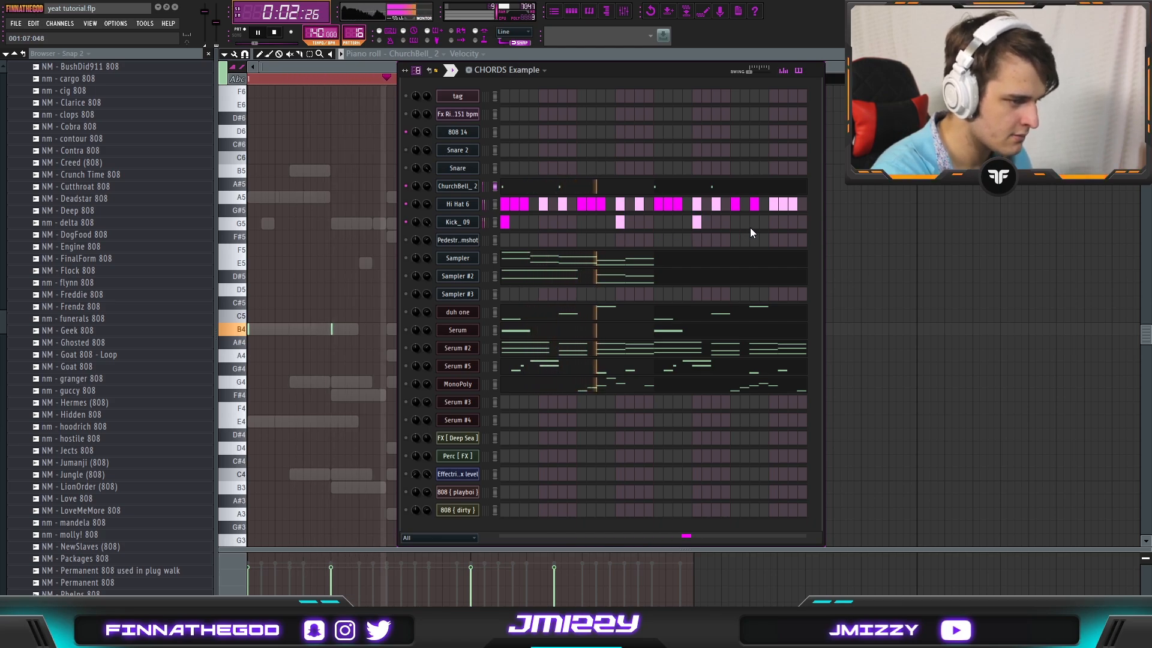
{"action": "left_click", "coordinate": [753, 222]}
- Add Snare hits on steps 9 and 25, and Pedestr..mshot hits on steps 15 and 19
{"action": "left_click", "coordinate": [581, 168]}
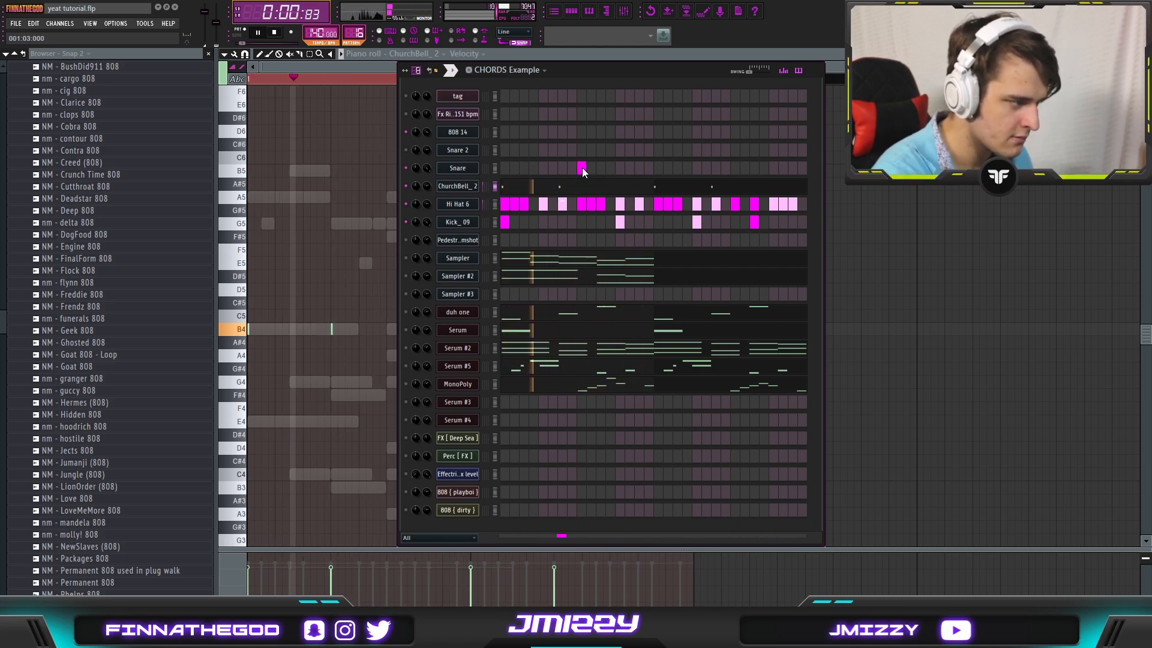
{"action": "left_click", "coordinate": [738, 167]}
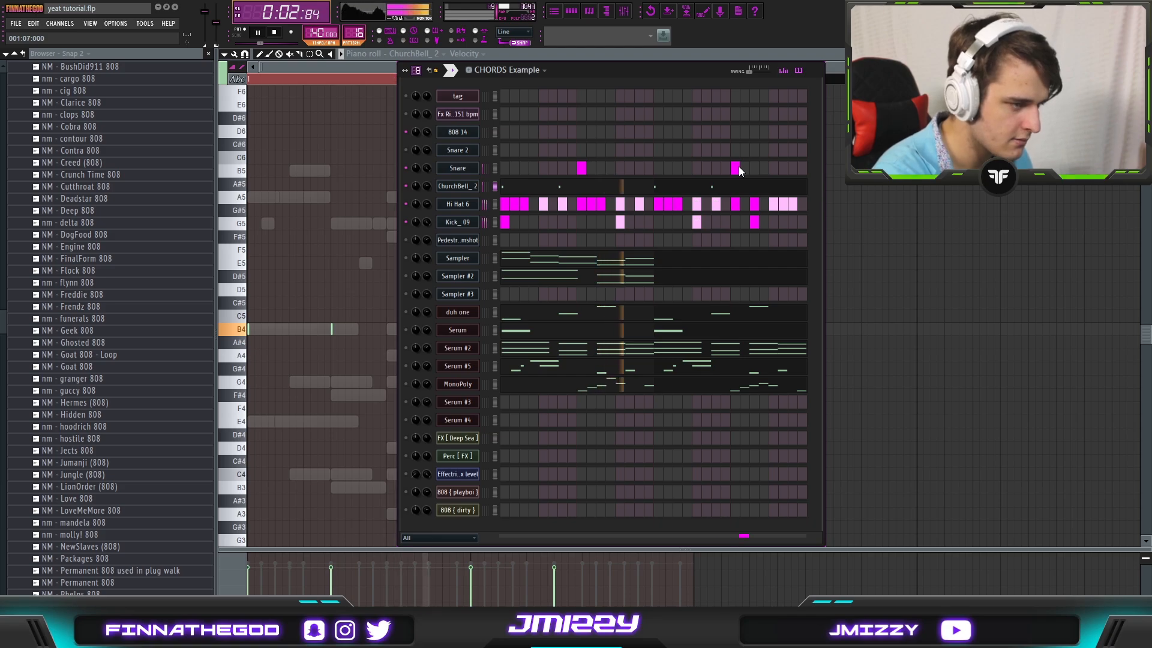
{"action": "left_click", "coordinate": [639, 240]}
{"action": "left_click", "coordinate": [678, 240]}
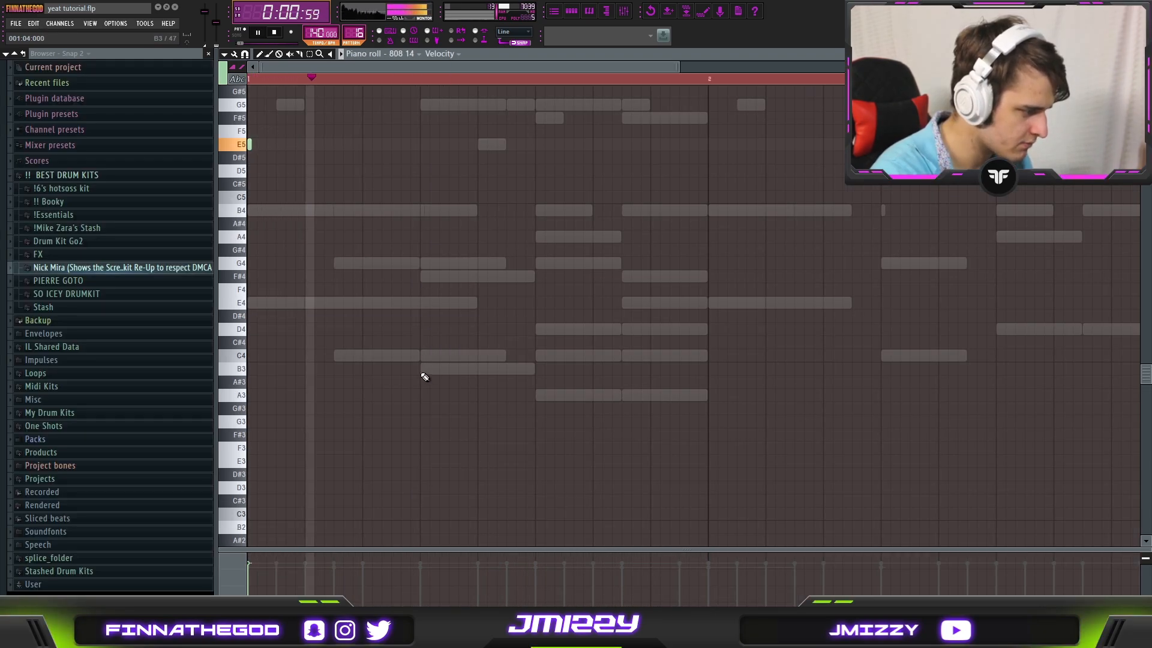
- Add short 808 14 notes under the chords, one on B3 and two on A3, and raise them one octave
{"action": "left_click", "coordinate": [537, 396]}
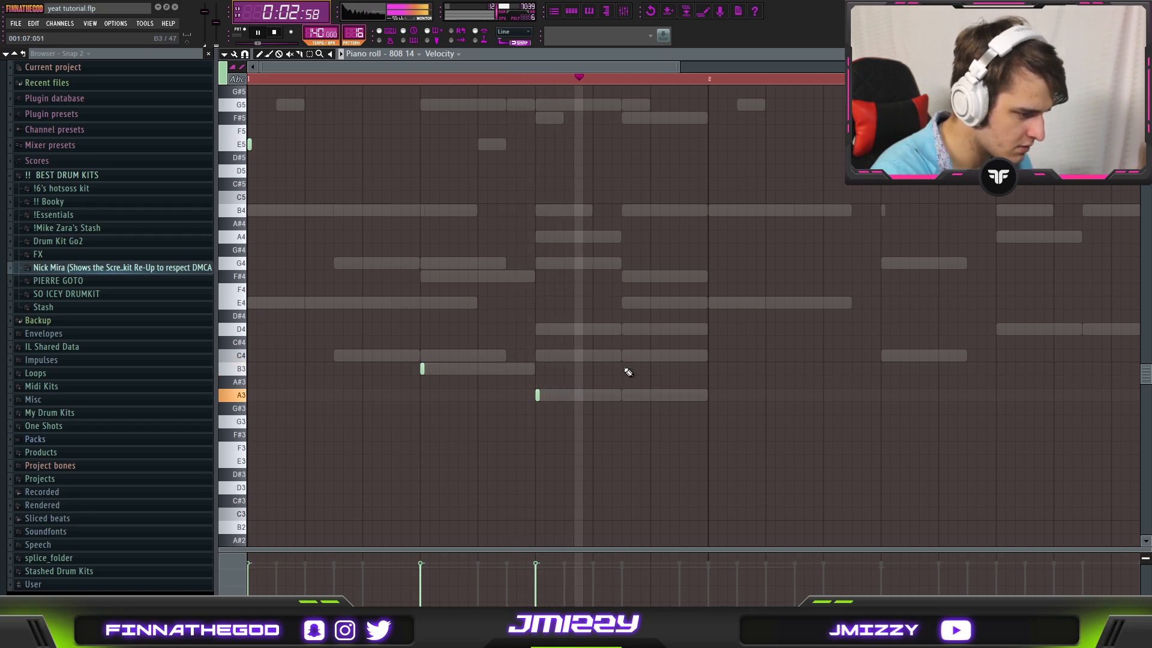
{"action": "left_click", "coordinate": [624, 395]}
{"action": "key", "text": "ctrl+Up"}
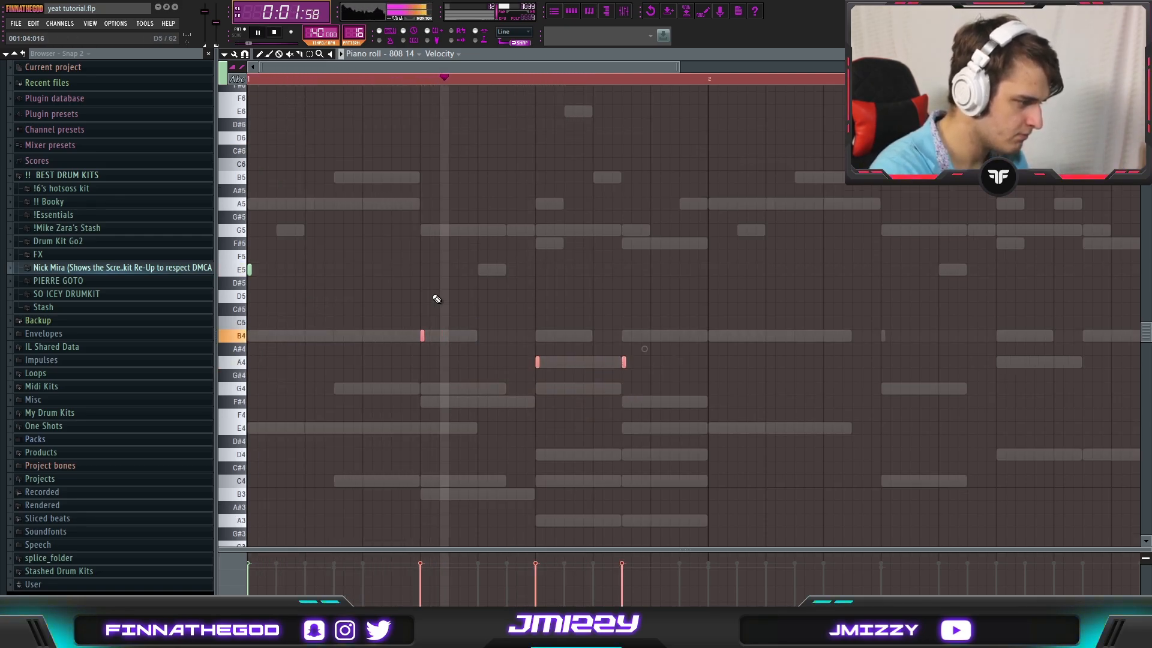
- Raise the two A4 notes of 808 14 to A5 and try lowering the first of them an octave
{"action": "left_click_drag", "start_coordinate": [647, 369], "coordinate": [479, 319]}
{"action": "key", "text": "ctrl+Up"}
{"action": "left_click_drag", "start_coordinate": [475, 269], "coordinate": [556, 236]}
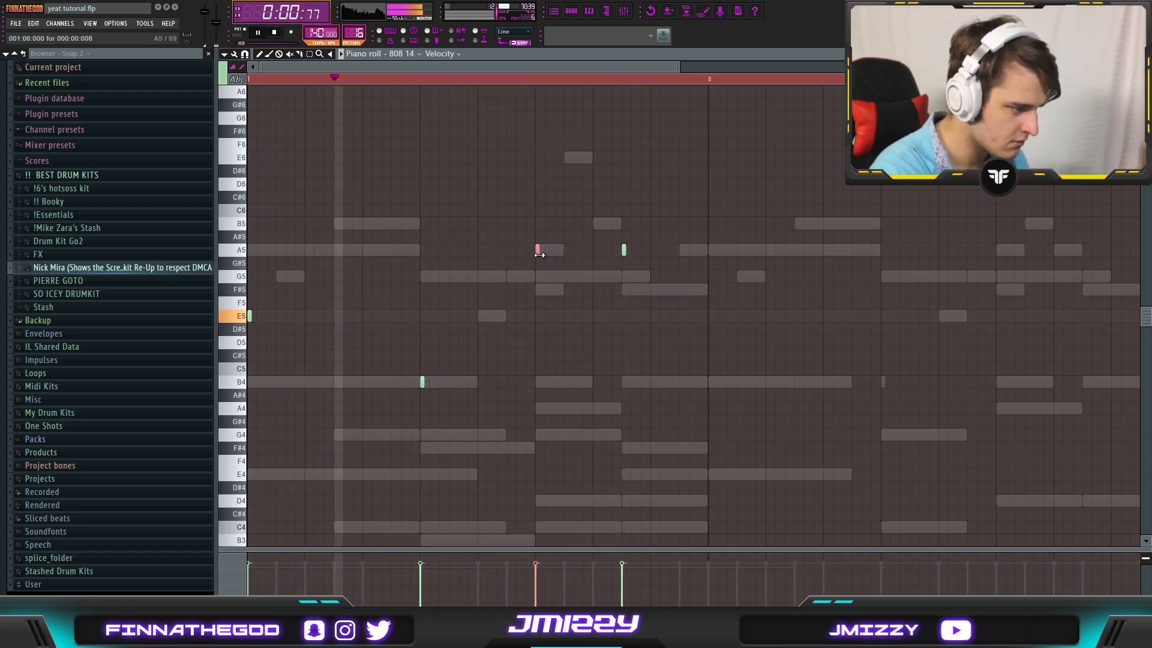
{"action": "key", "text": "ctrl+Down"}
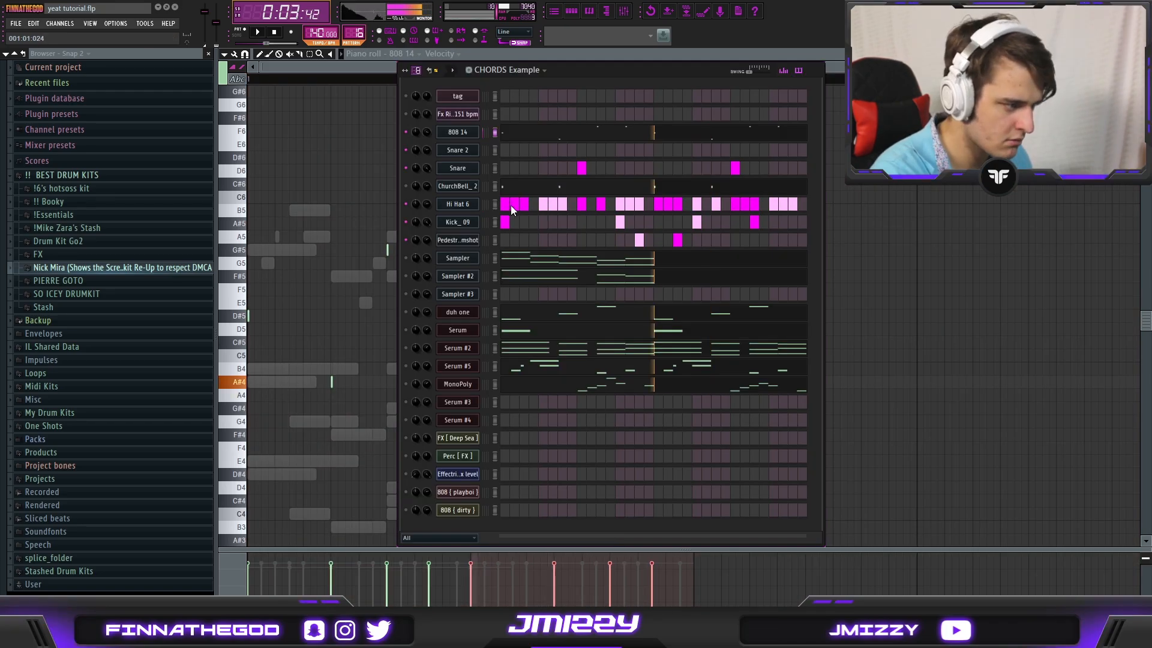
- Add a Hi Hat 6 hit on step 22 and remove the one on step 26 while the pattern plays
{"action": "key", "text": "space"}
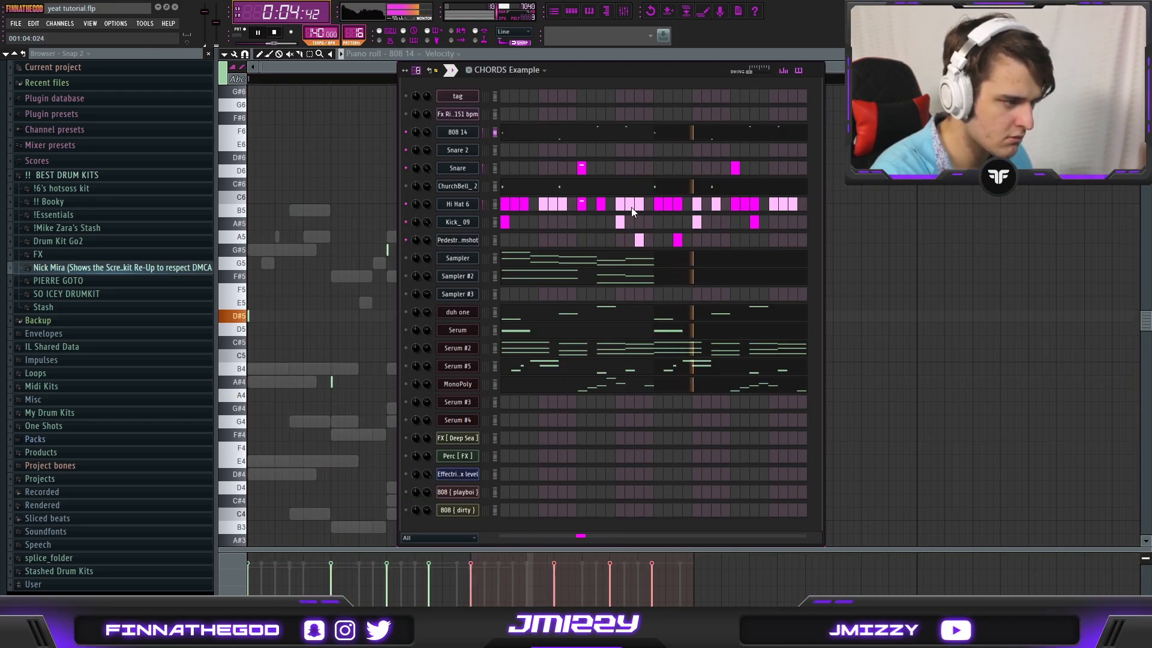
{"action": "left_click", "coordinate": [709, 206]}
{"action": "left_click", "coordinate": [744, 207]}
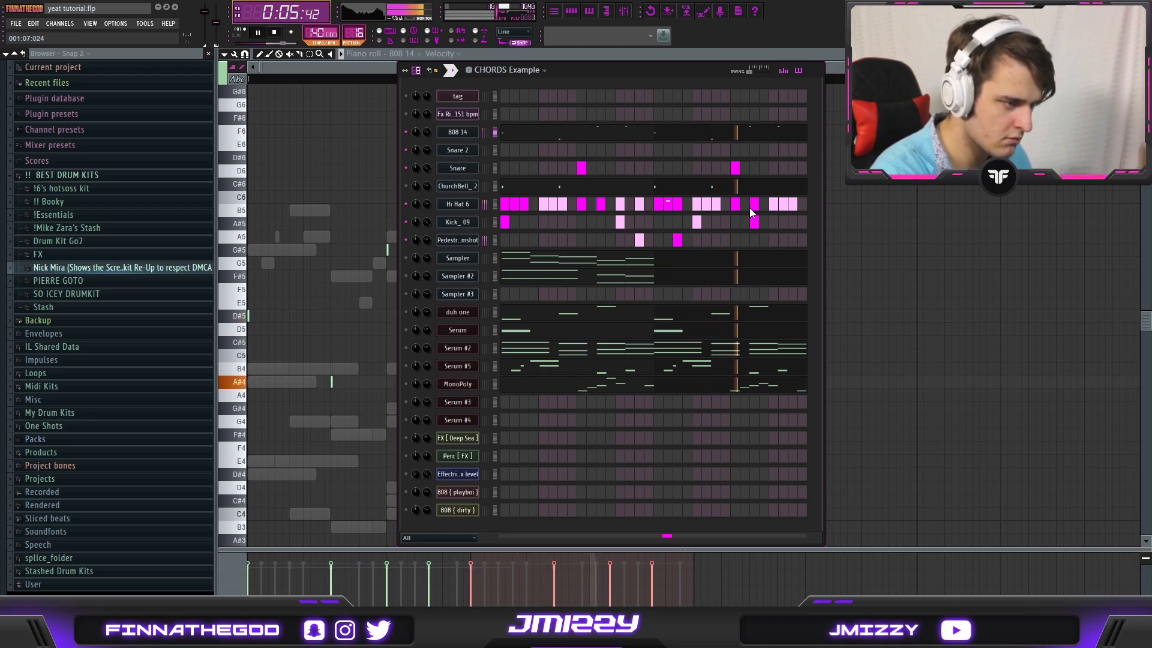
{"action": "key", "text": "space"}
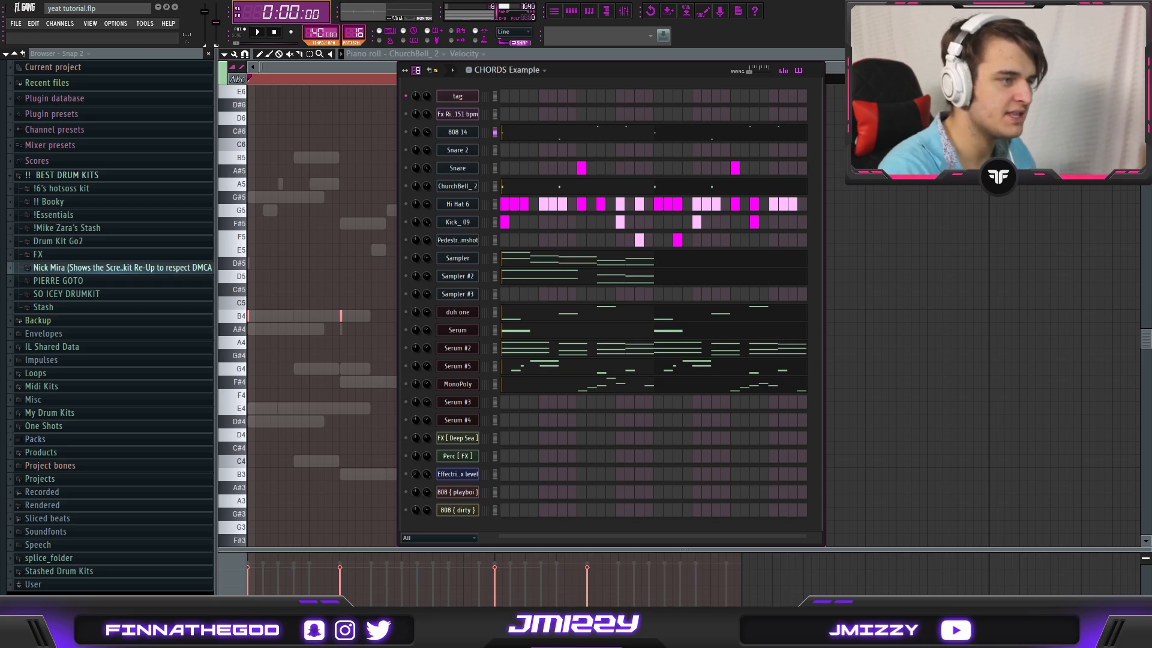
- Lower the Master fader in the mixer and cut the low EQ band of the Serum #3 track
{"action": "key", "text": "F9"}
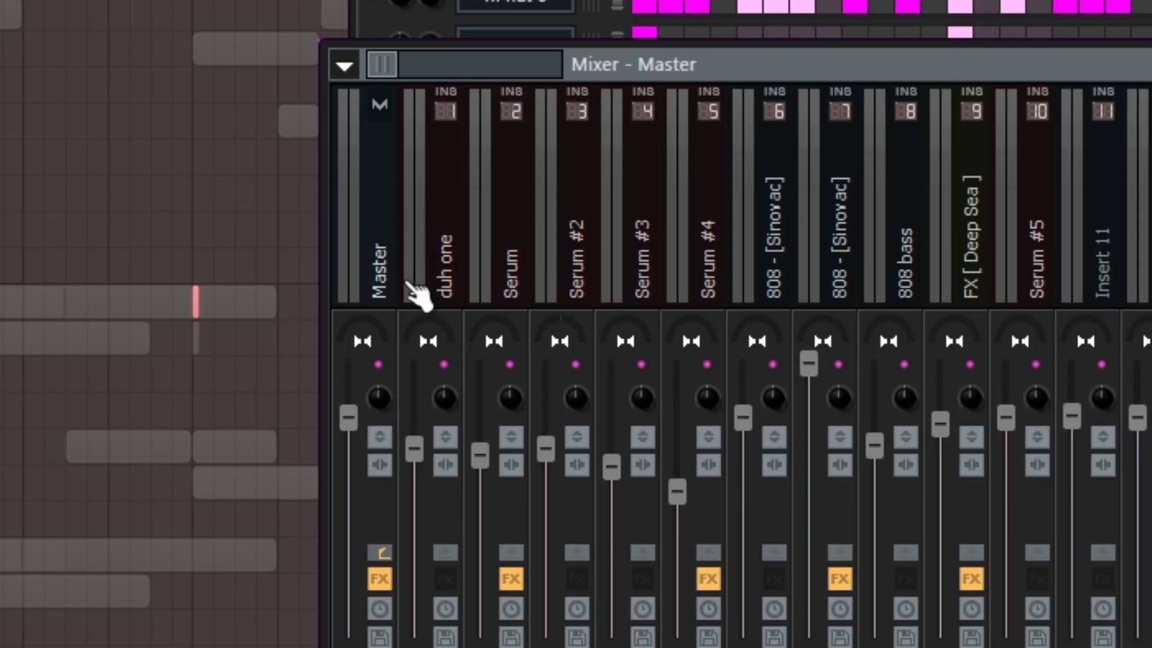
{"action": "left_click_drag", "start_coordinate": [348, 417], "coordinate": [348, 542]}
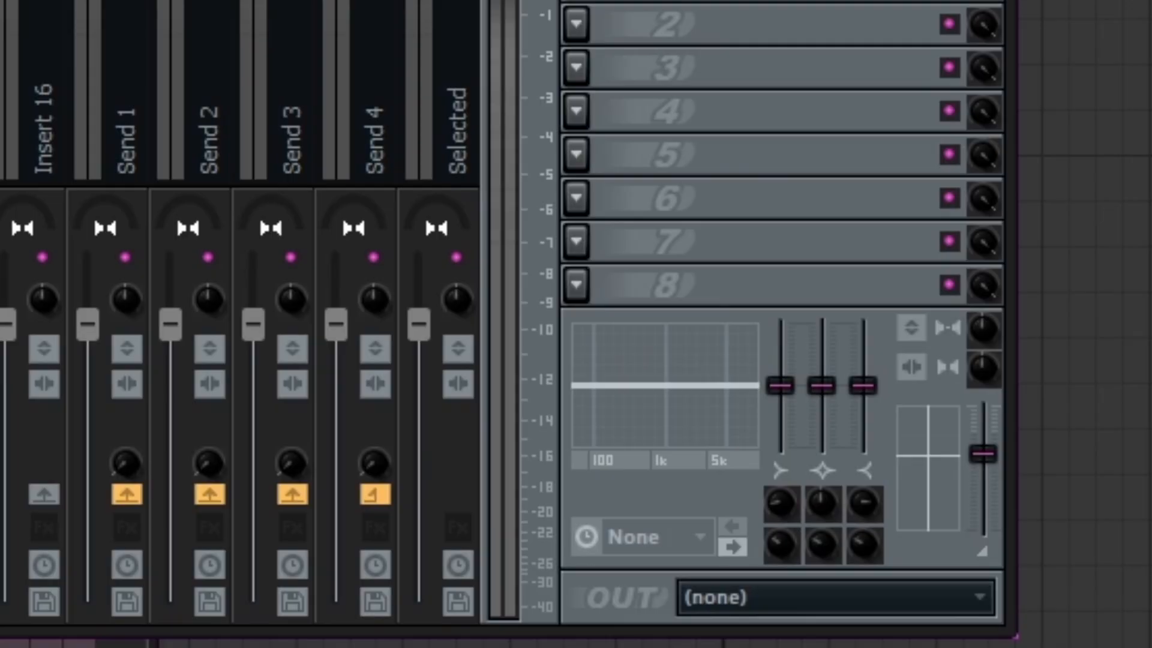
{"action": "left_click_drag", "start_coordinate": [780, 385], "coordinate": [780, 447]}
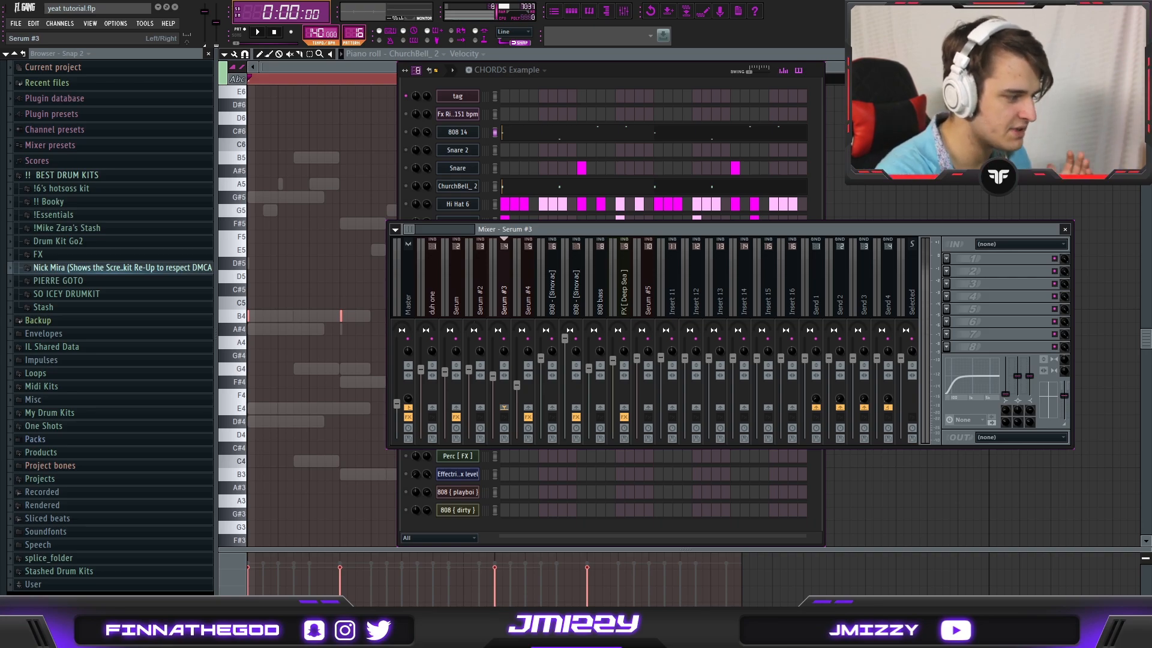
- Inspect the ChurchBell_ 2 channel's sample settings and notes, and audition the pattern
{"action": "key", "text": "F6"}
{"action": "left_click", "coordinate": [467, 187]}
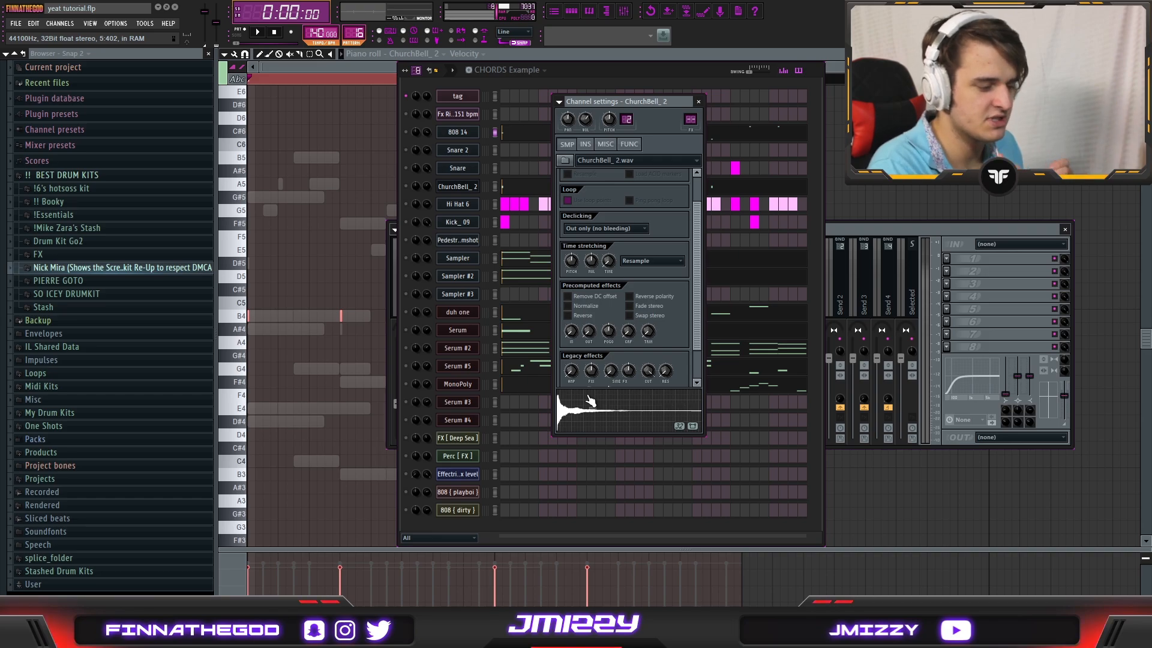
{"action": "key", "text": "space"}
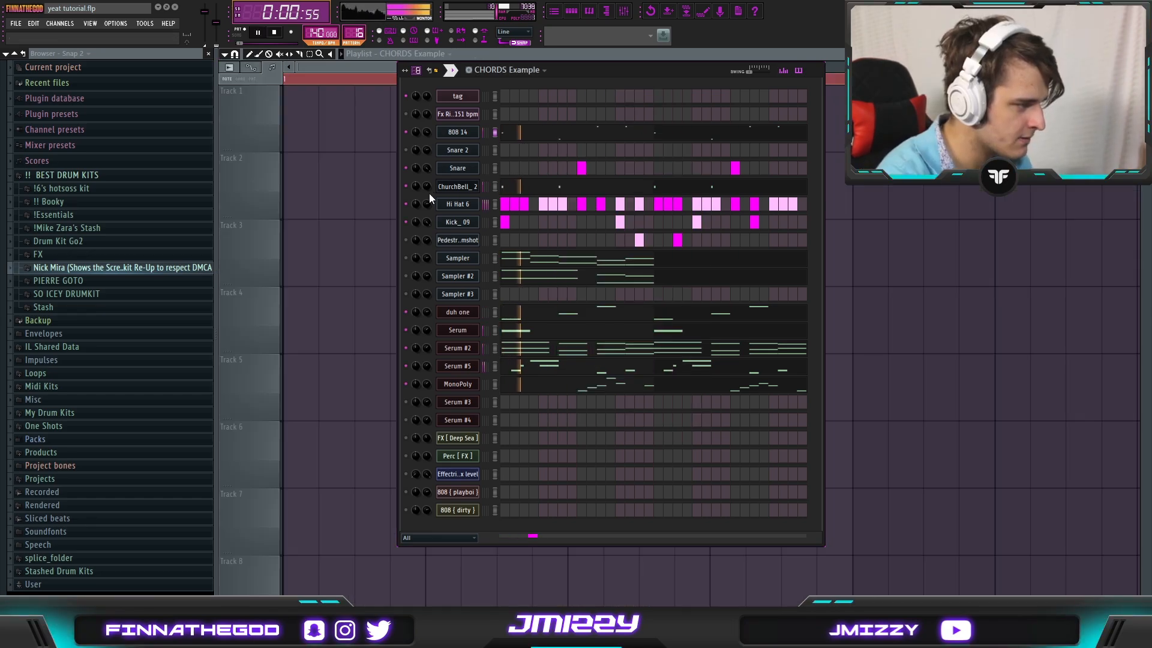
{"action": "key", "text": "space"}
{"action": "left_click", "coordinate": [540, 188]}
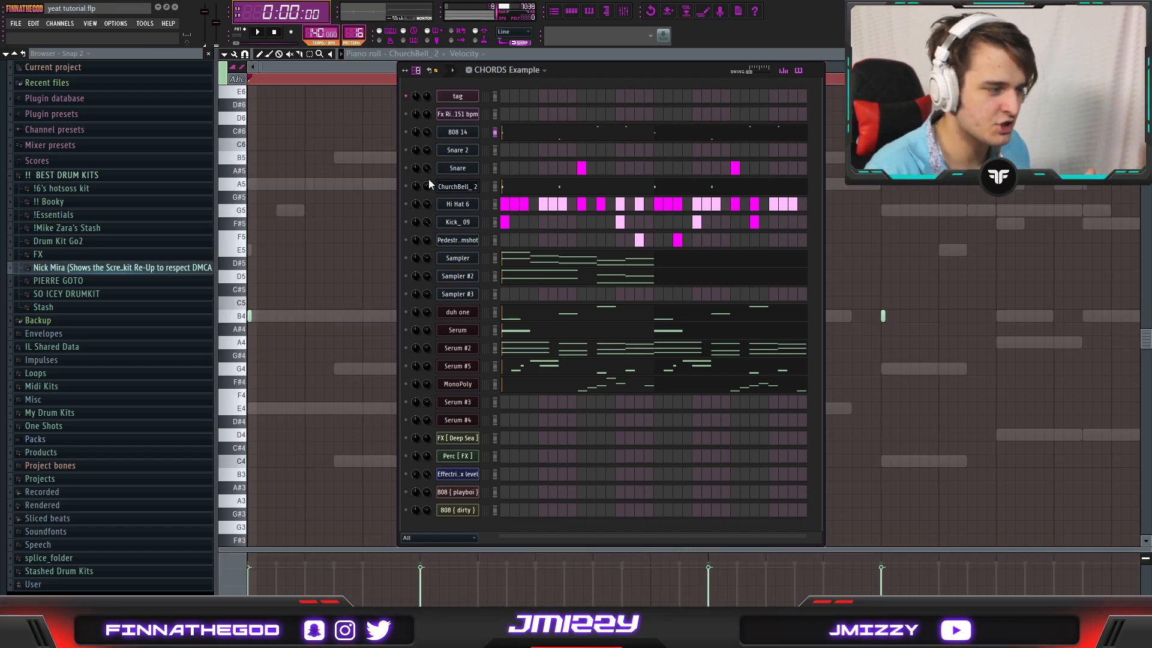
- Open the FX [ Deep Sea ] channel settings and examine how the FX and percussion clips are arranged in the playlist
{"action": "left_click", "coordinate": [463, 439]}
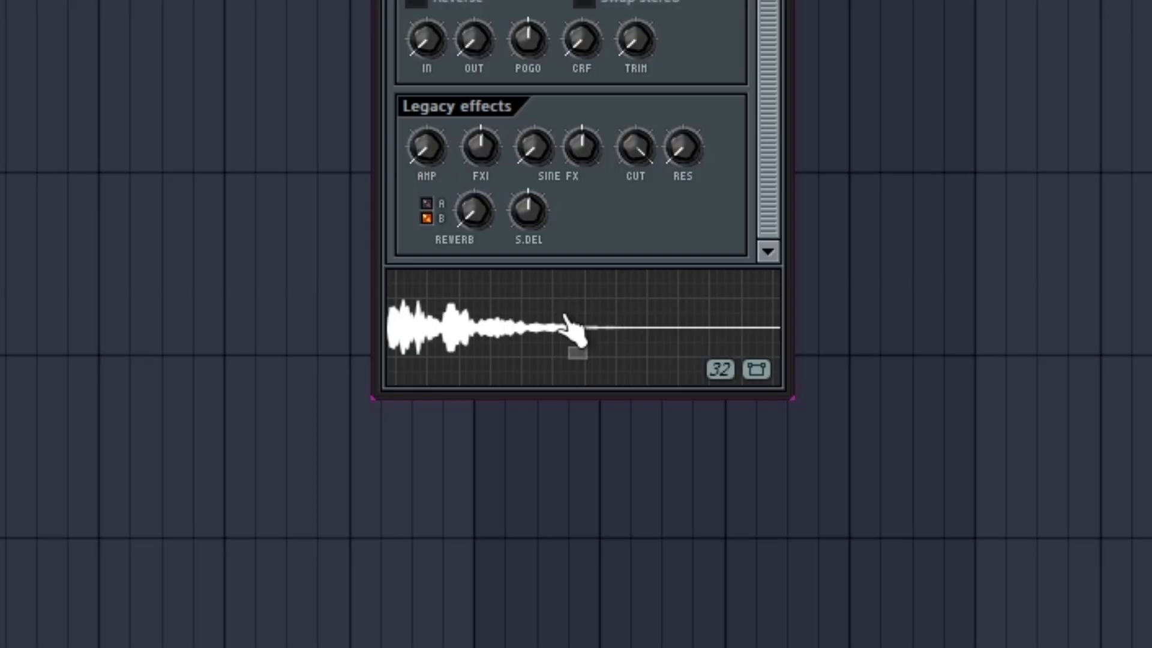
{"action": "right_click", "coordinate": [252, 84]}
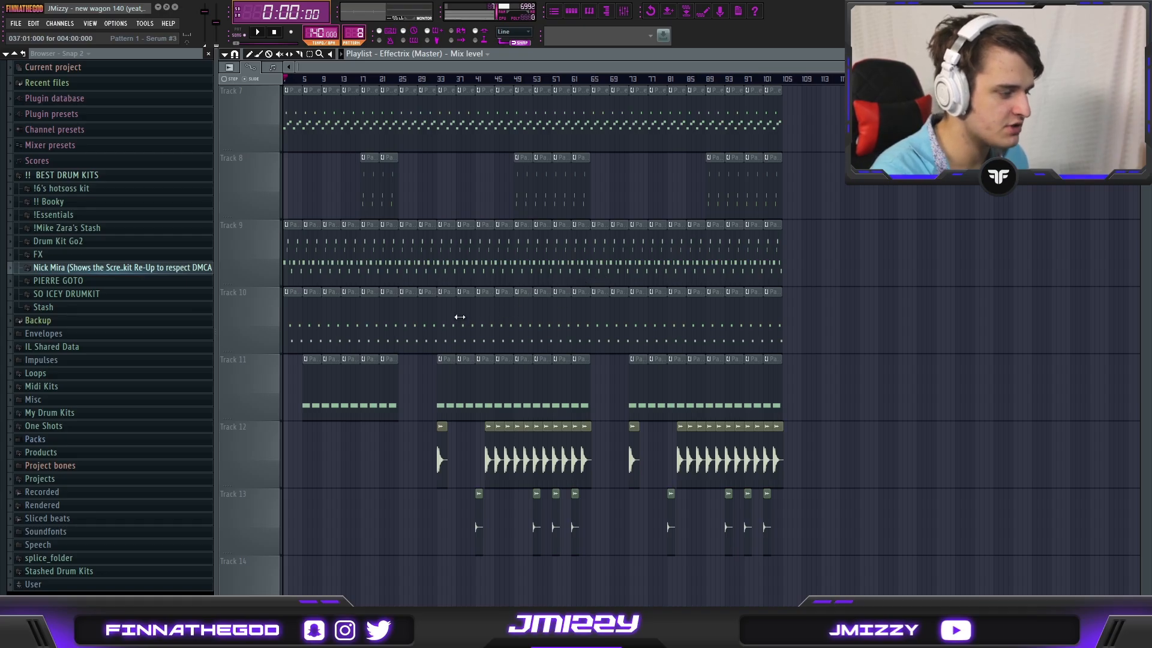
{"action": "scroll", "coordinate": [505, 341], "scroll_direction": "down", "scroll_amount": 3}
{"action": "scroll", "coordinate": [498, 327], "scroll_direction": "up", "scroll_amount": 3}
{"action": "scroll", "coordinate": [678, 108], "scroll_direction": "up", "scroll_amount": 4}
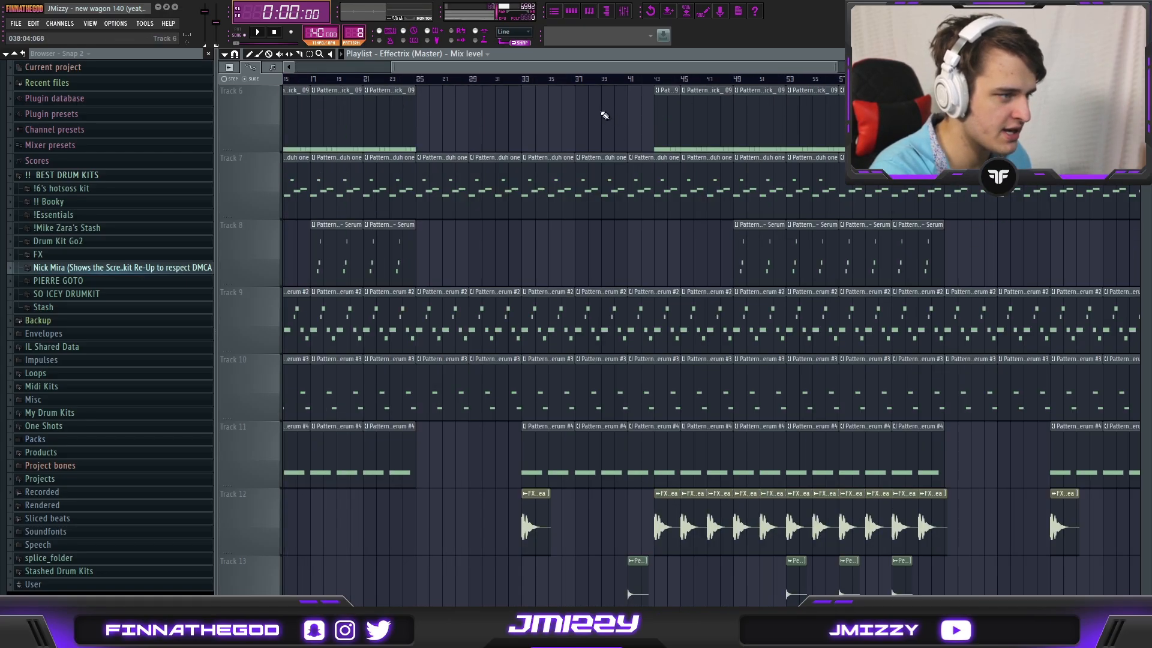
{"action": "scroll", "coordinate": [461, 67], "scroll_direction": "down", "scroll_amount": 3}
{"action": "scroll", "coordinate": [630, 379], "scroll_direction": "down", "scroll_amount": 5}
{"action": "scroll", "coordinate": [636, 252], "scroll_direction": "up", "scroll_amount": 3}
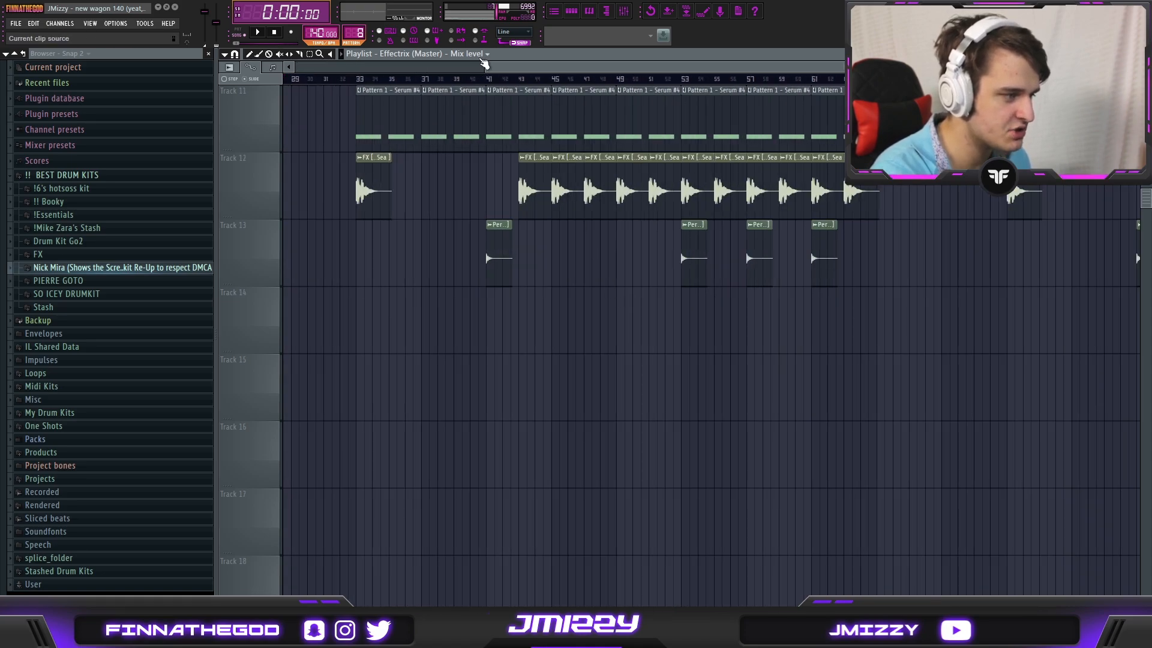
{"action": "scroll", "coordinate": [537, 181], "scroll_direction": "up", "scroll_amount": 3}
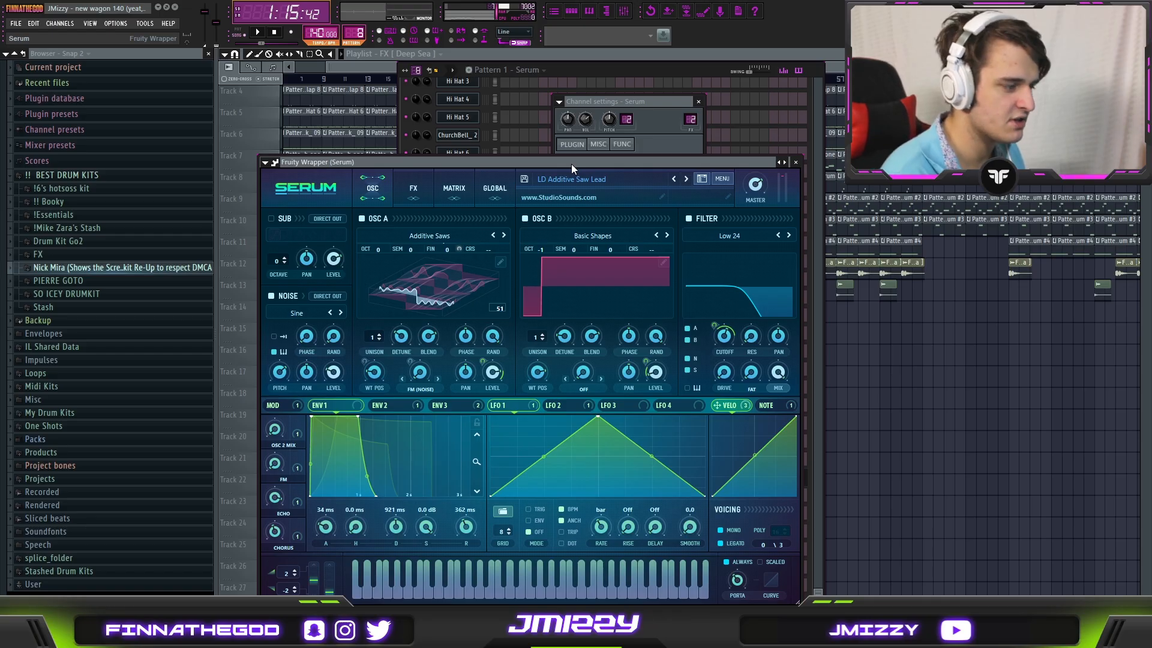
- Inspect the LD Additive Saw Lead preset loaded in the Serum channel
{"action": "left_click", "coordinate": [564, 180]}
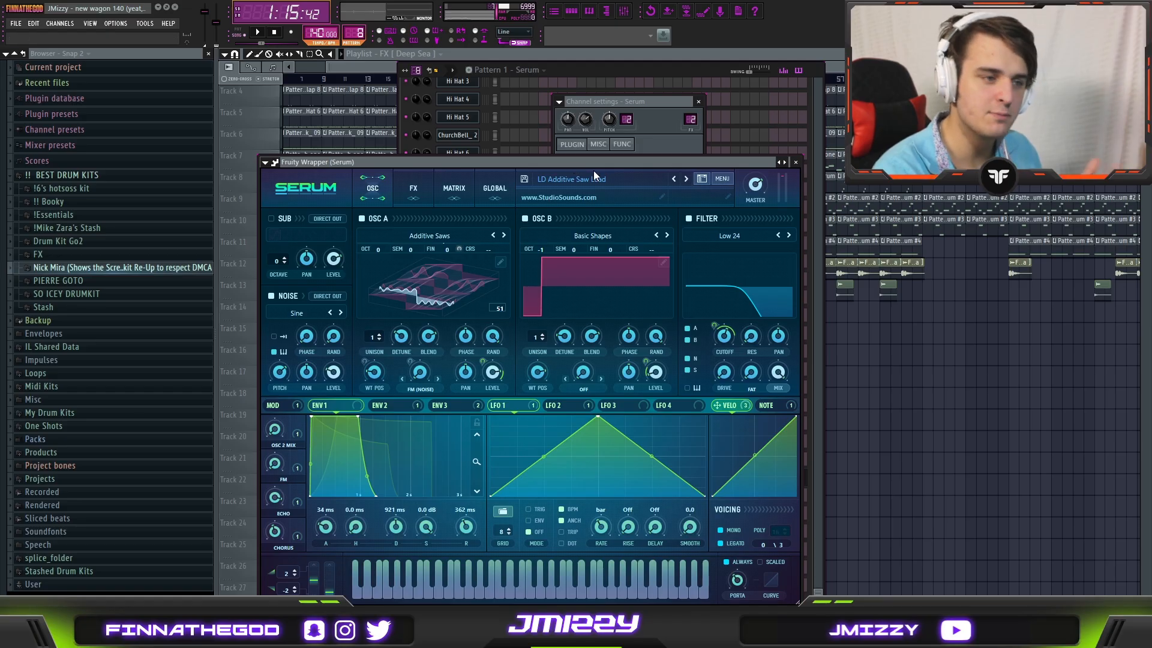